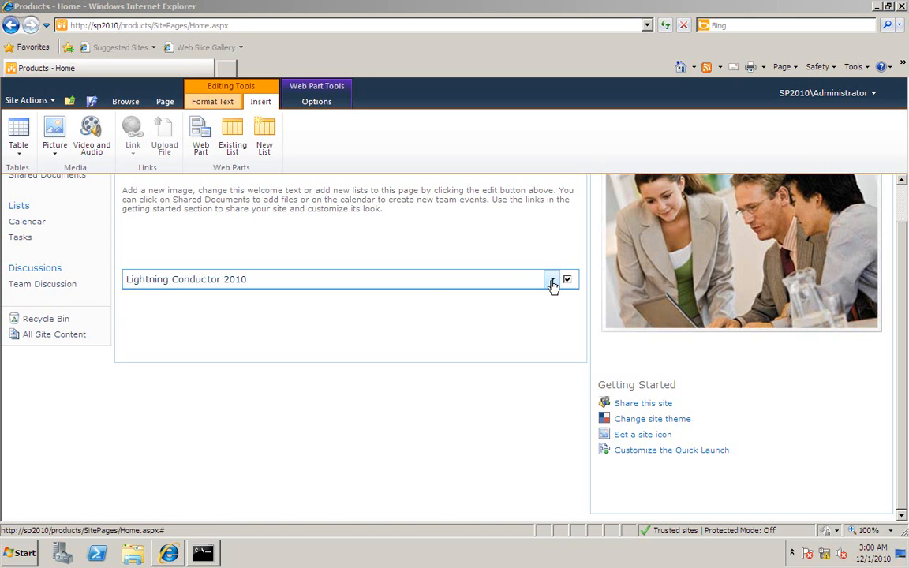
- Open the Lightning Conductor 2010 configuration wizard and continue to the rollup engine settings, keeping the SPGridView Display Provider
left_click(553, 281)
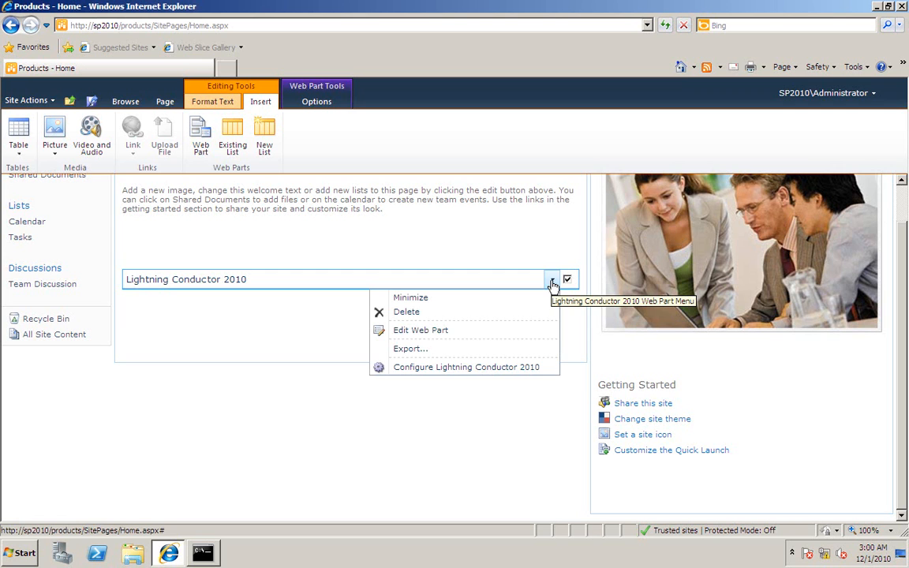
left_click(471, 369)
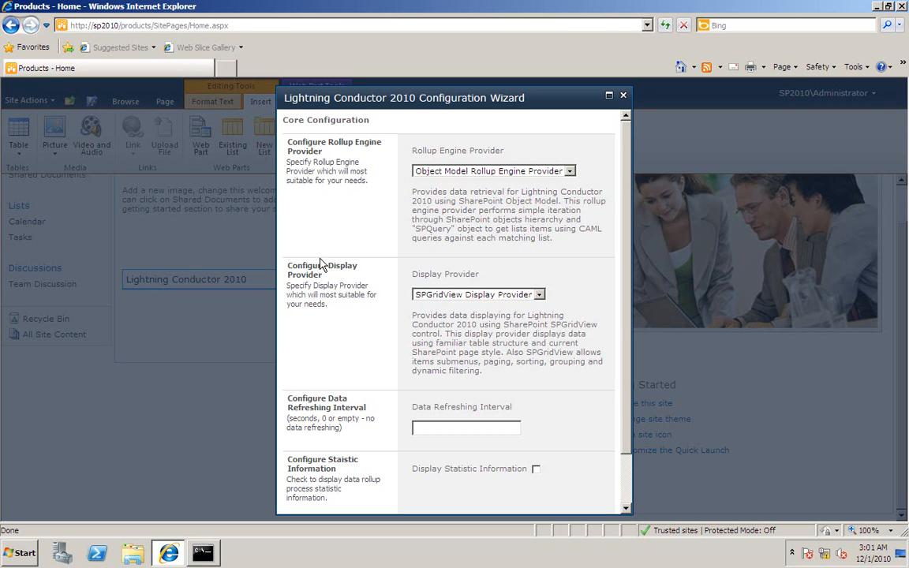
left_click(531, 299)
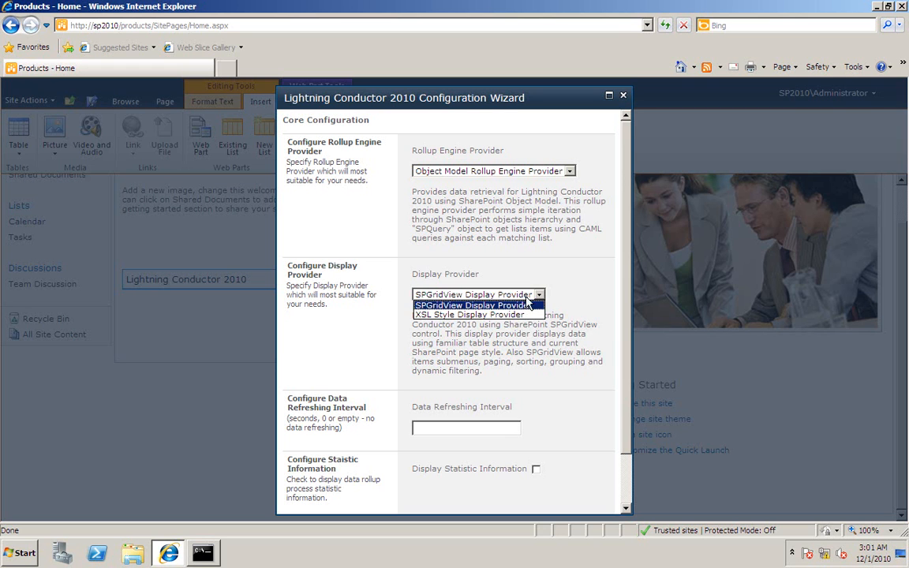
left_click(537, 294)
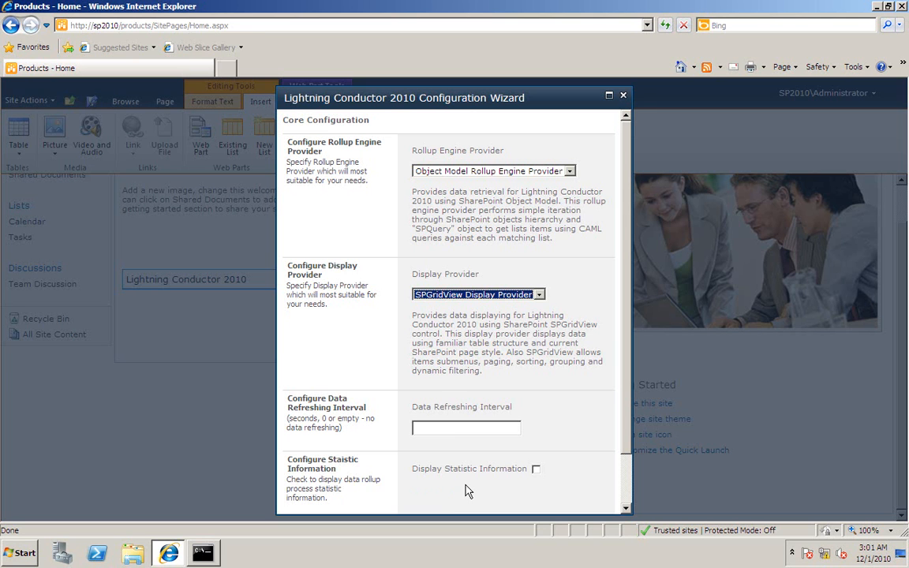
left_click(627, 458)
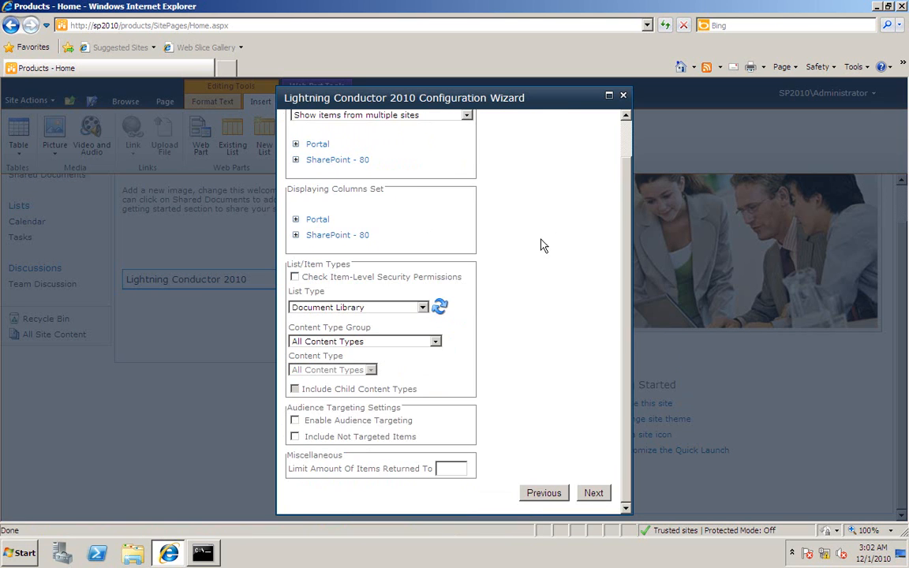
scroll(627, 134, "up", 2)
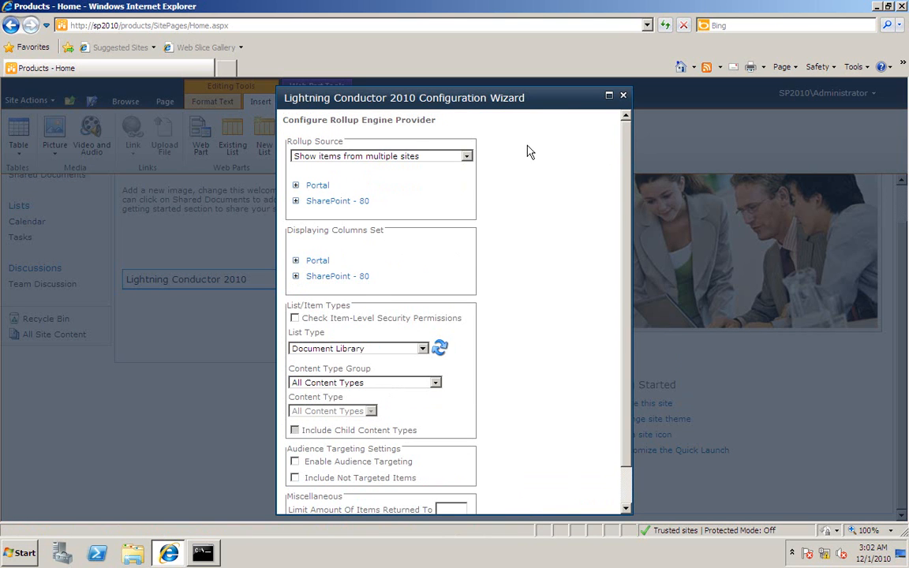
- Try the multiple applications and multiple site collections rollup sources, expanding Portal and SharePoint - 80 to show their site collections
left_click(467, 158)
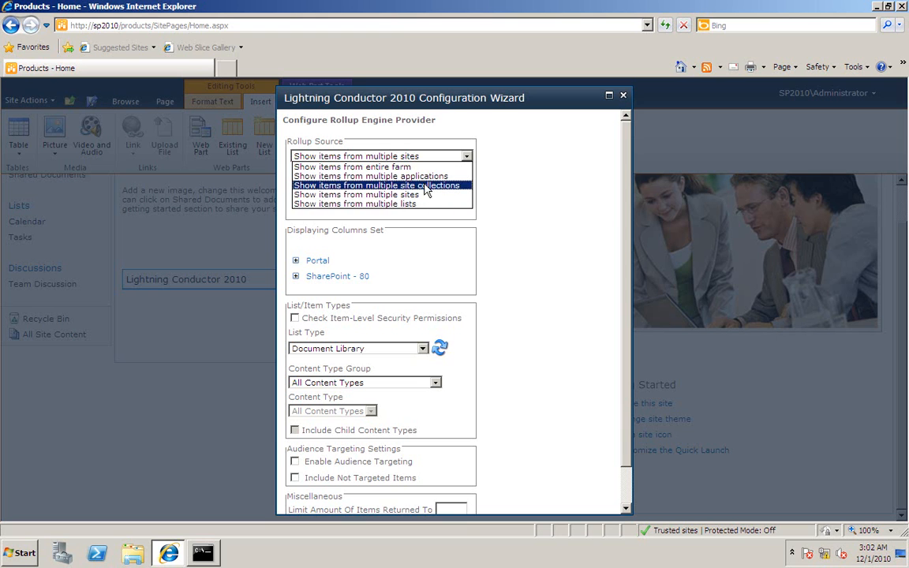
left_click(422, 176)
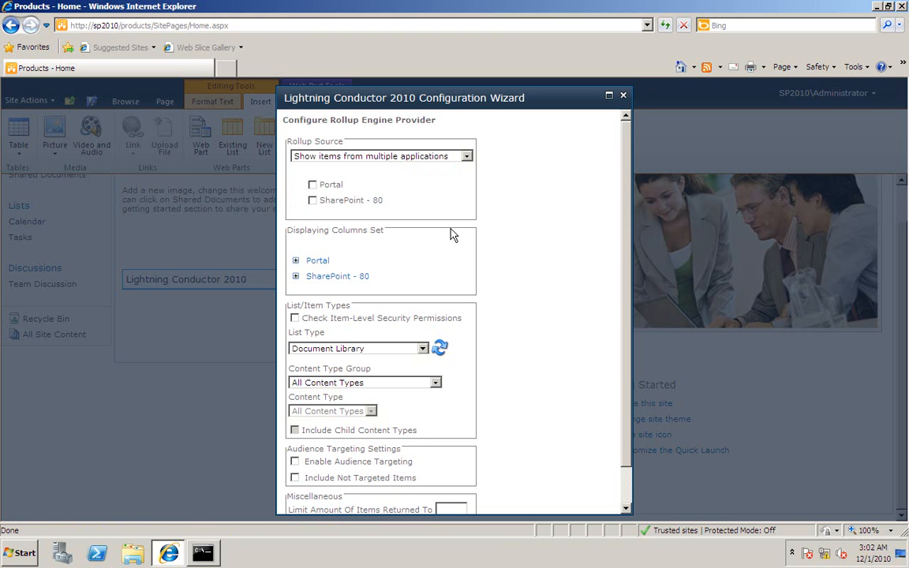
left_click(446, 157)
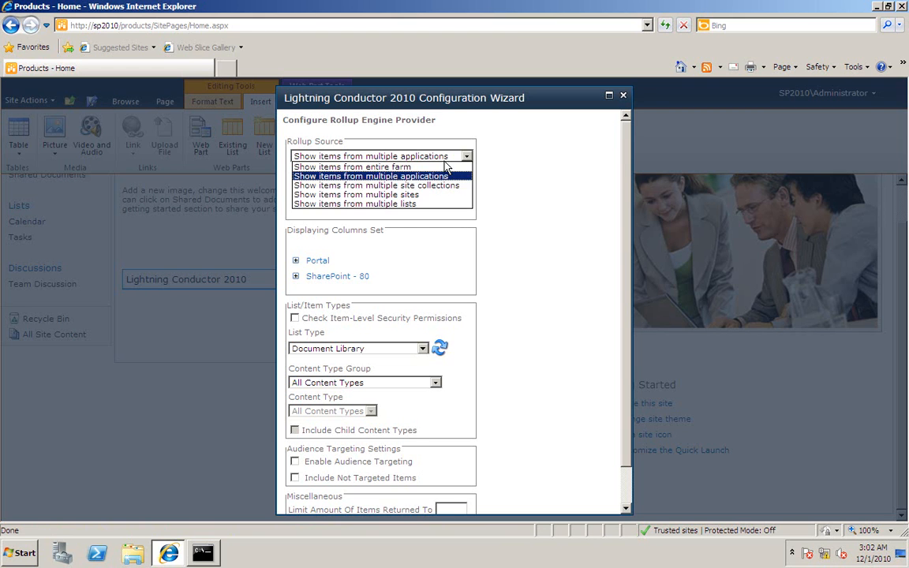
left_click(437, 186)
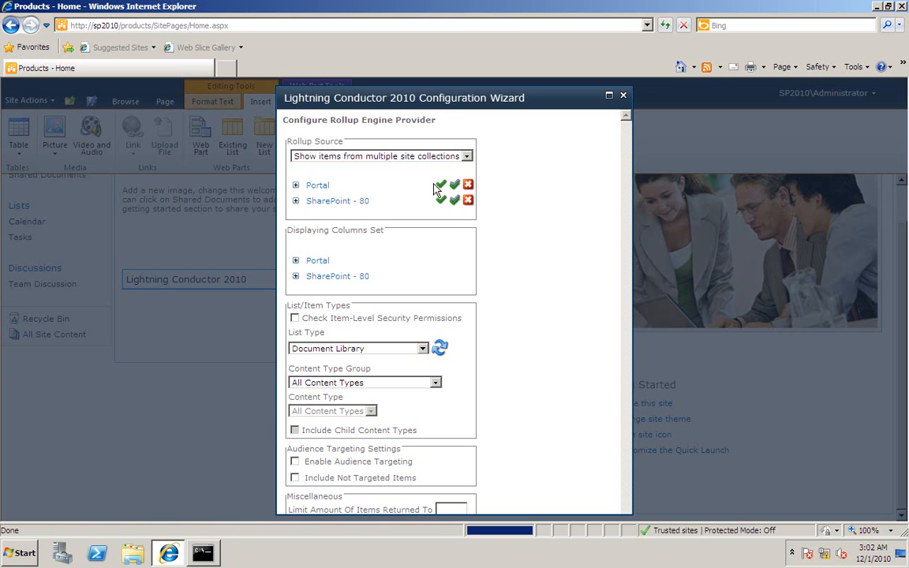
left_click(295, 202)
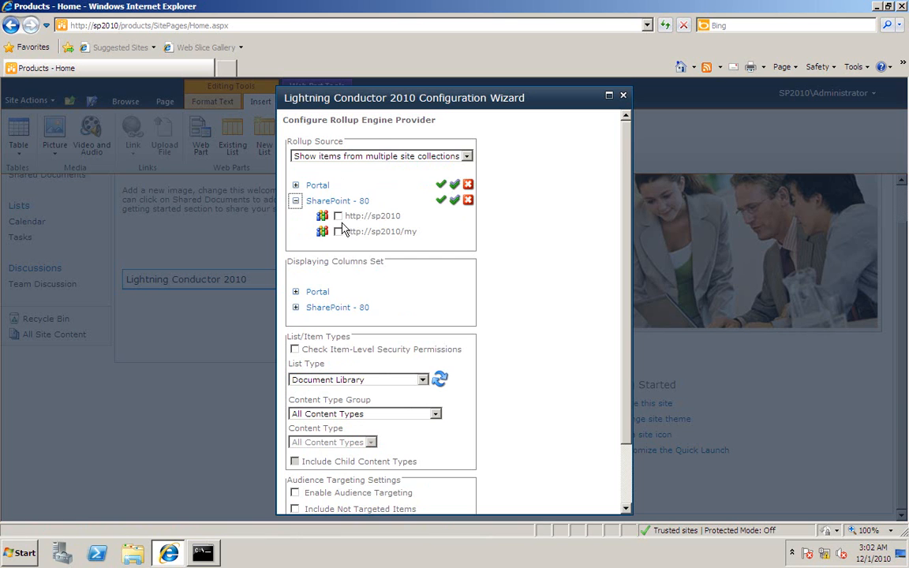
left_click(296, 185)
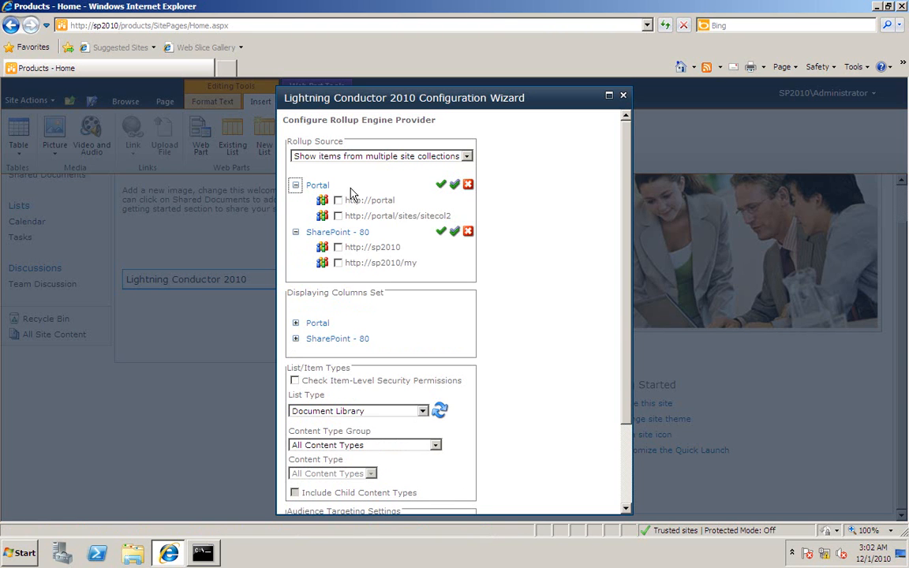
left_click(468, 156)
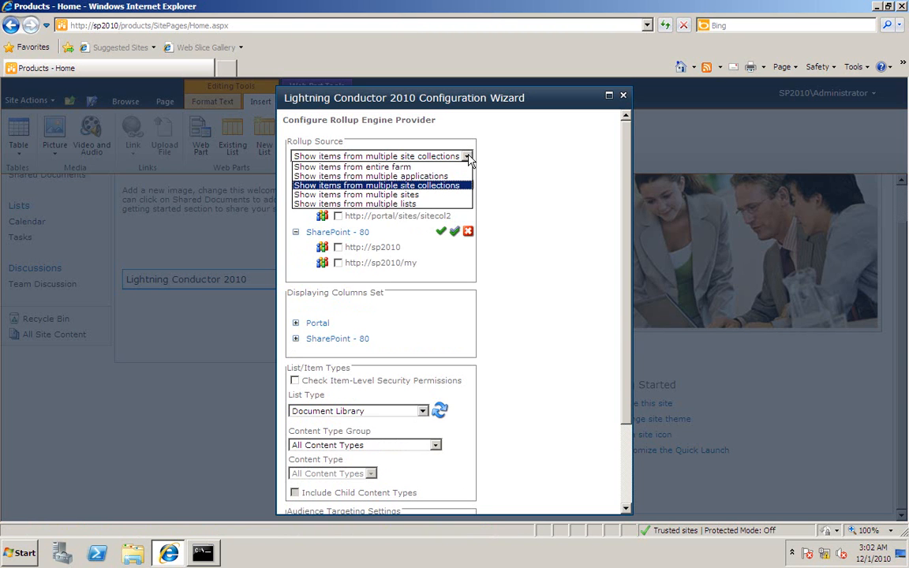
left_click(433, 195)
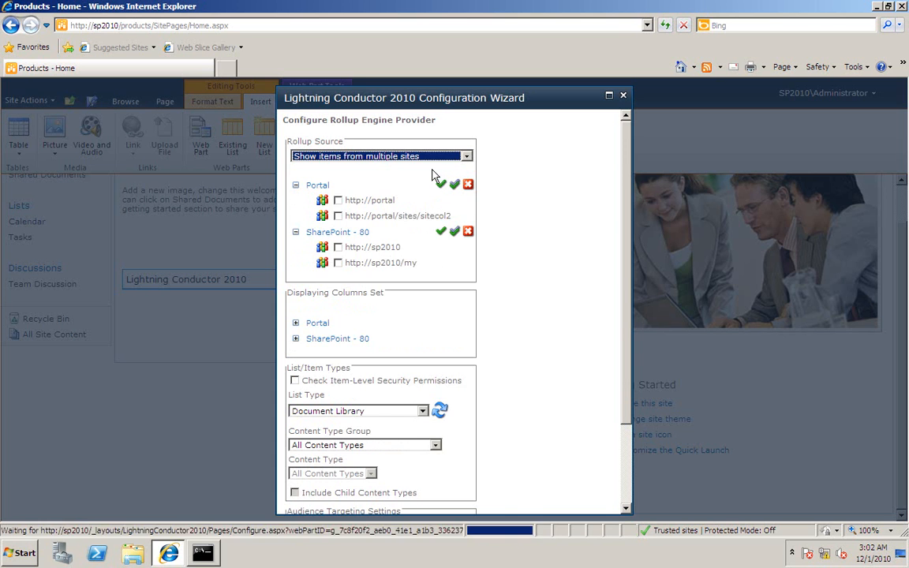
left_click(295, 186)
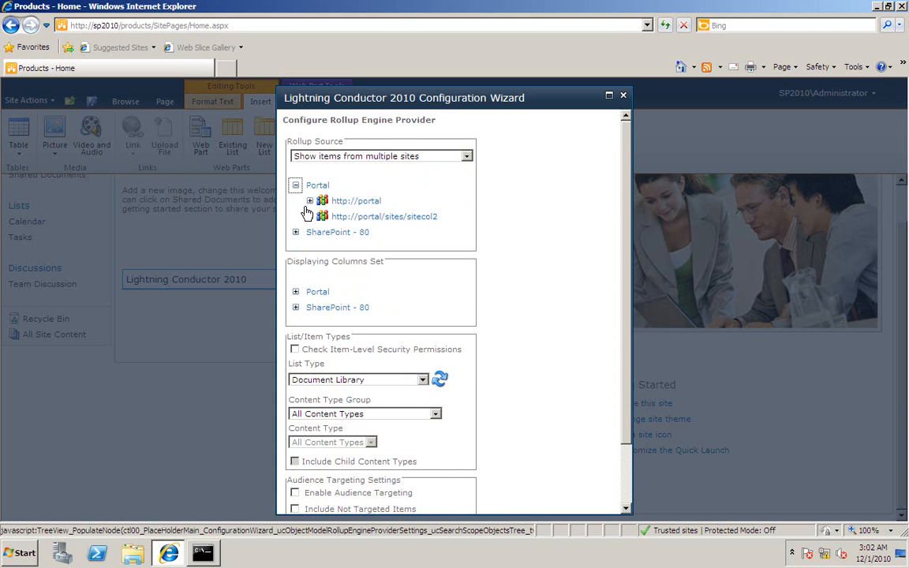
left_click(296, 232)
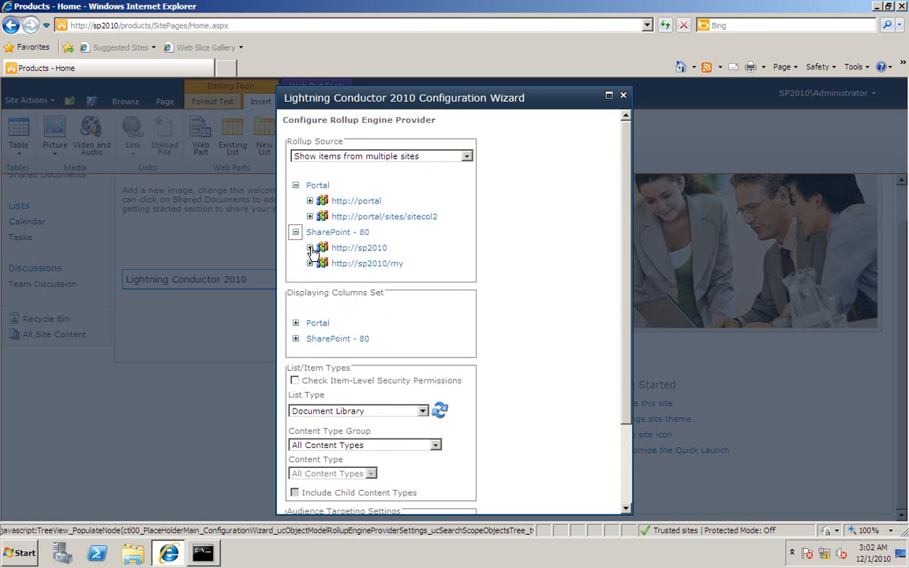
left_click(309, 248)
left_click(309, 201)
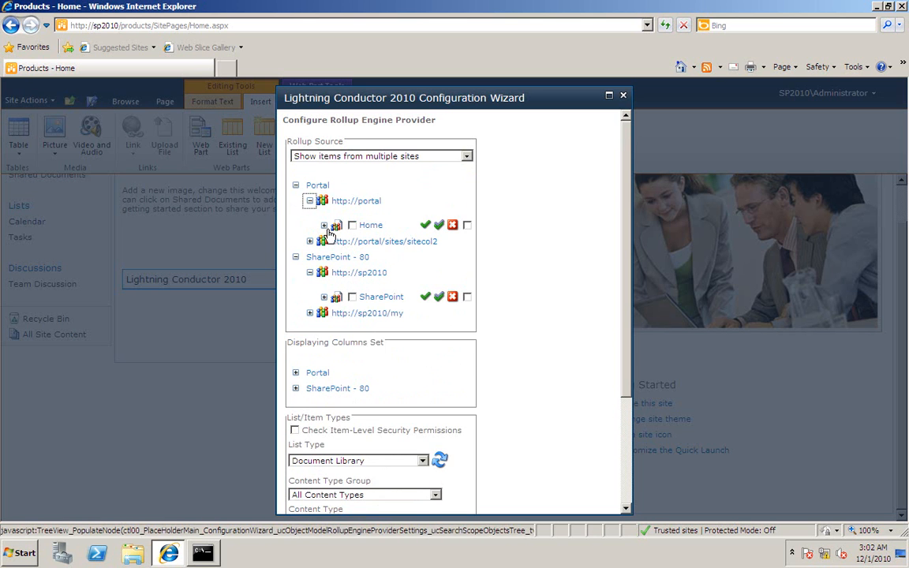
left_click(323, 225)
left_click(324, 328)
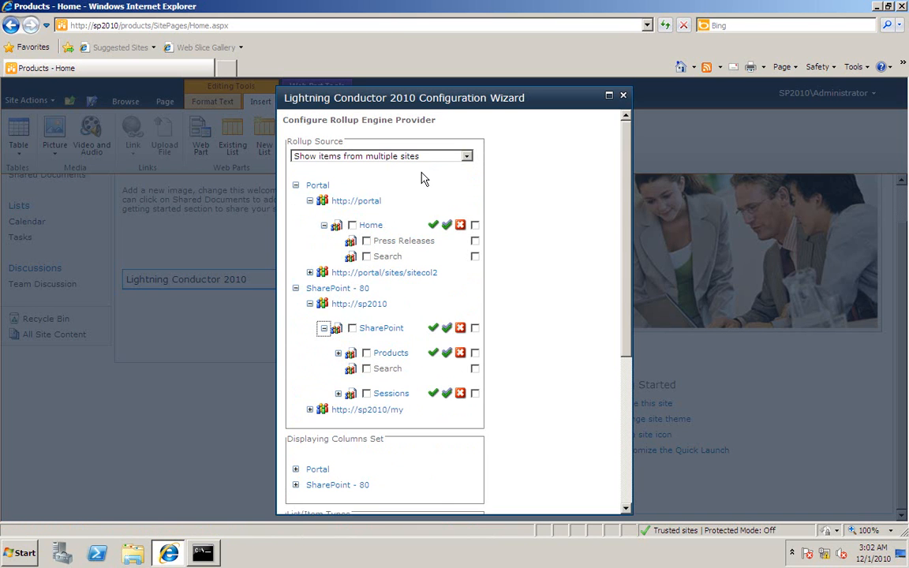
- Set the rollup source to show items from the entire farm with list type Tasks, and continue to the display provider settings
left_click(467, 156)
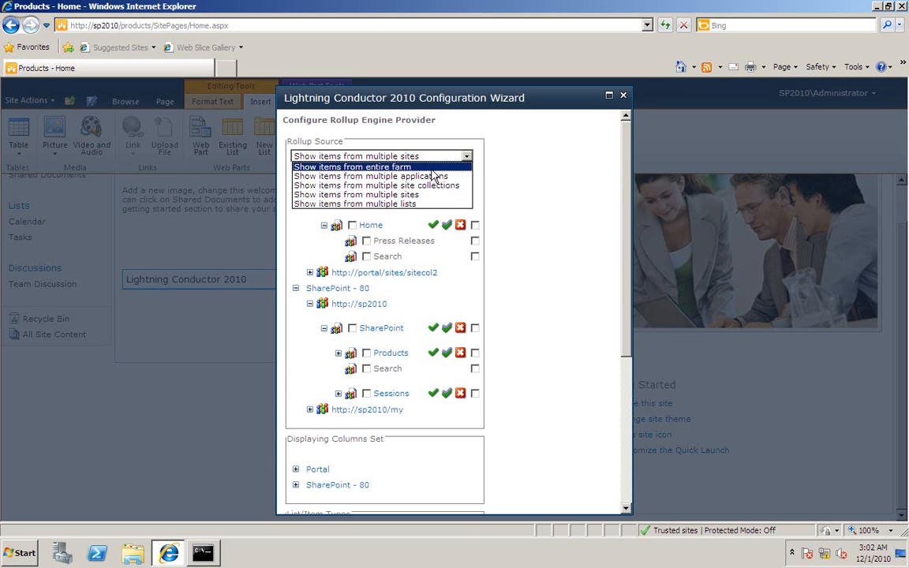
left_click(430, 168)
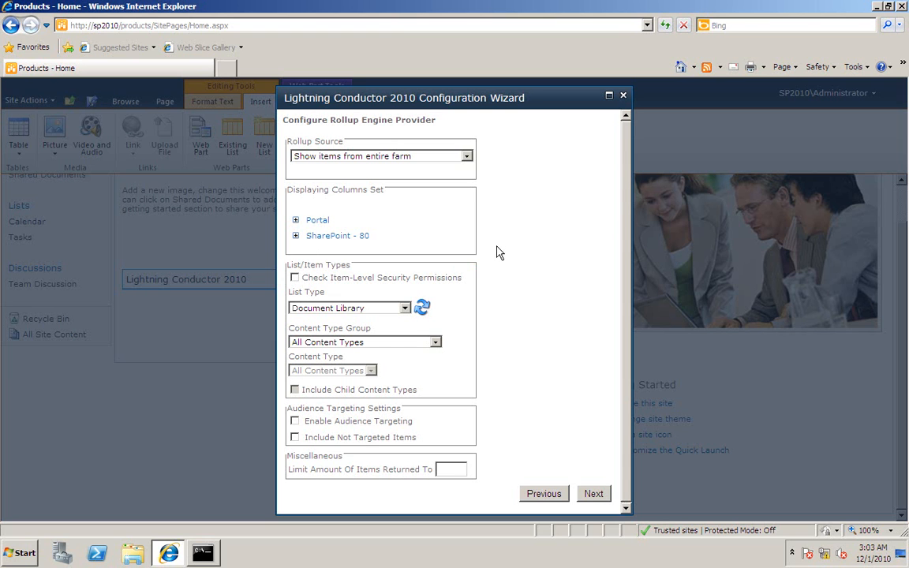
left_click(404, 308)
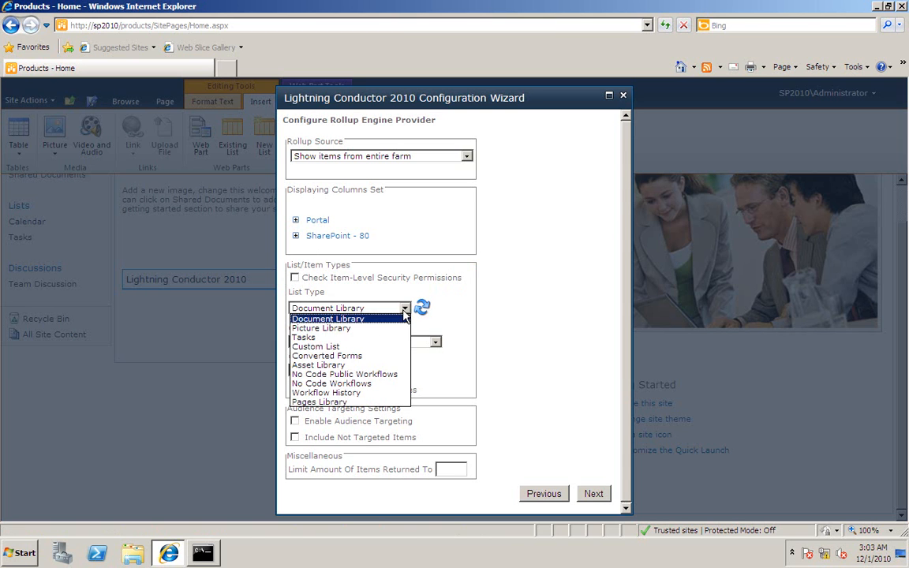
left_click(347, 337)
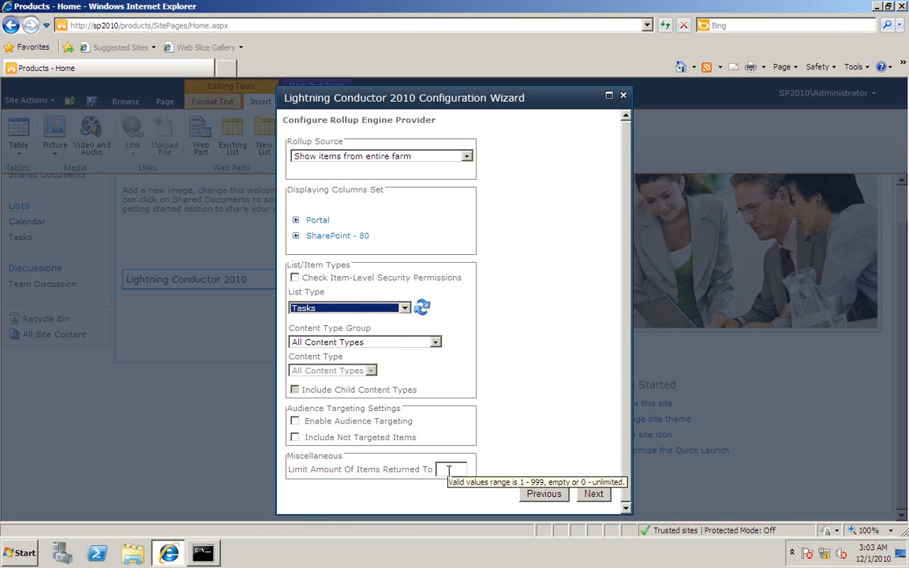
left_click(592, 499)
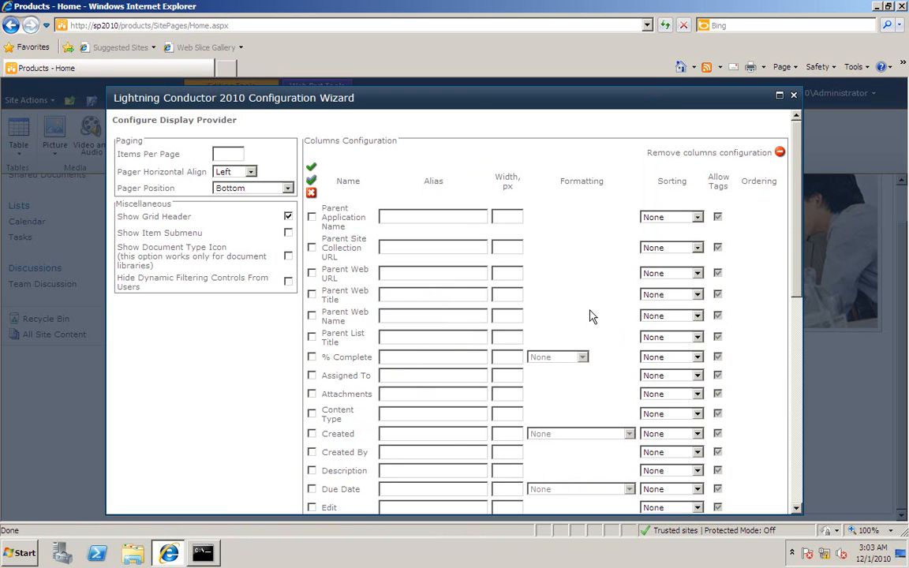
- Include the Title, Status, Start Date and Priority columns in the grid and move Title to the first position
left_click_drag(797, 247, 767, 391)
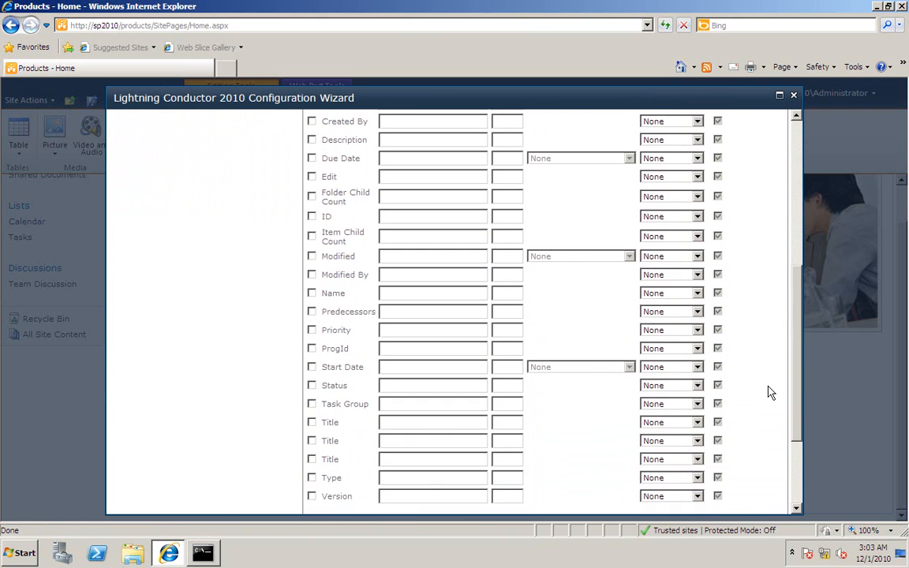
left_click(312, 423)
left_click(313, 388)
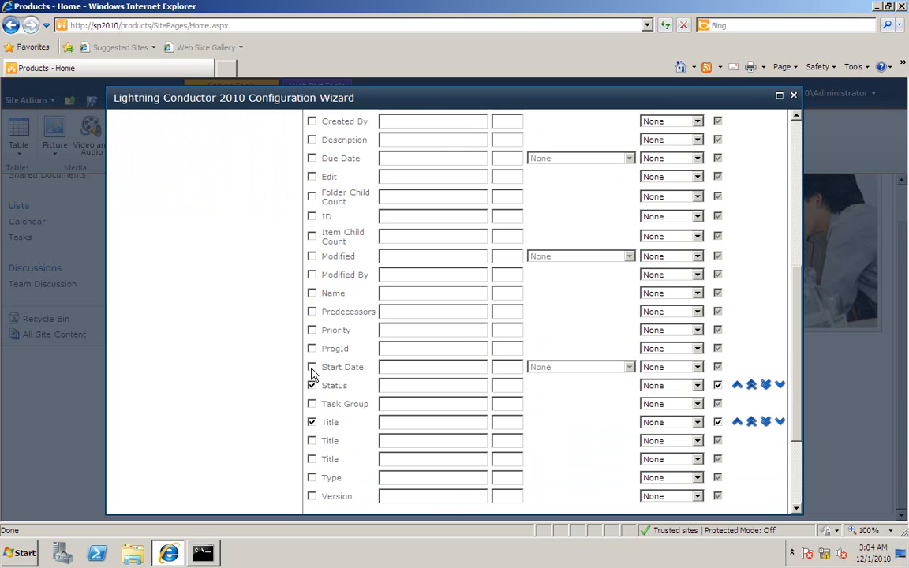
left_click(312, 368)
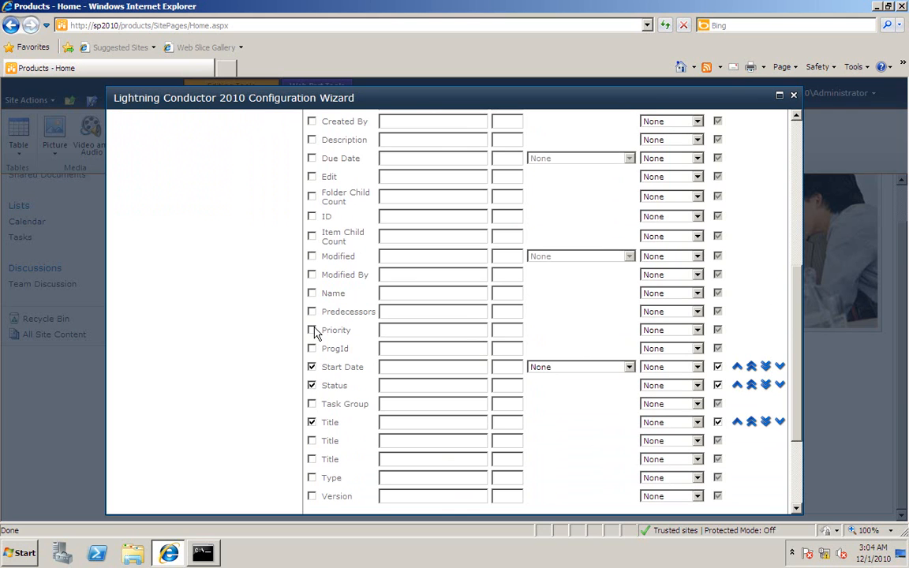
left_click(313, 331)
left_click(751, 424)
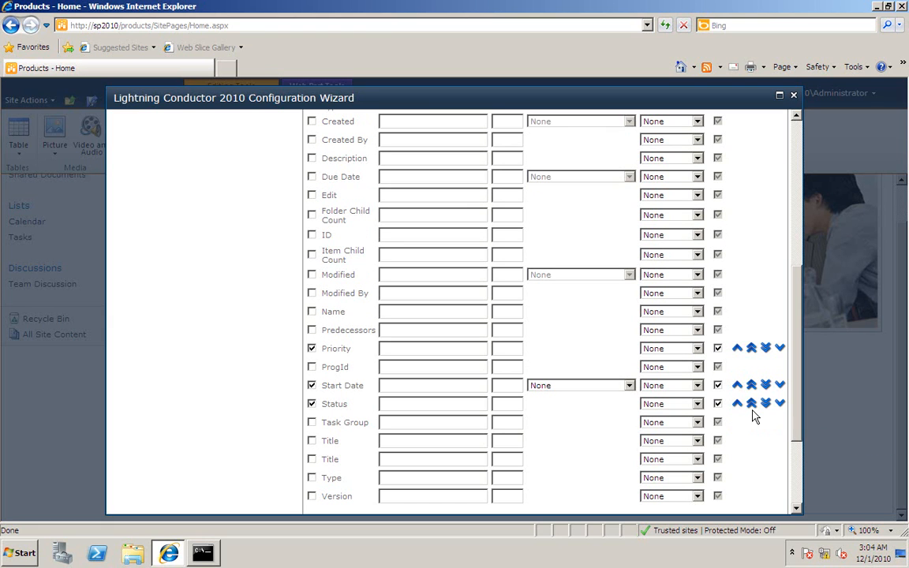
- Set the formatting of the Start Date column to Short Date
left_click(583, 386)
left_click(581, 399)
left_click(584, 386)
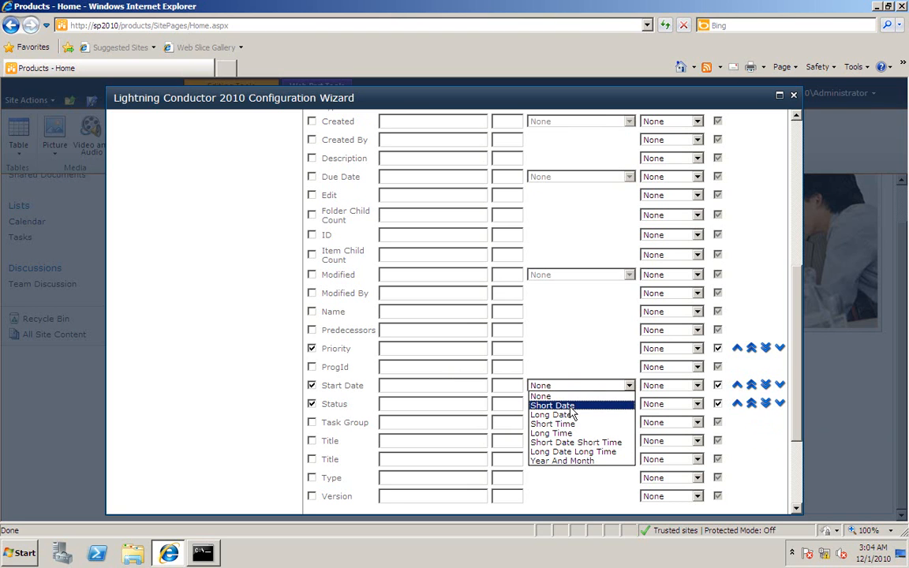
left_click(570, 407)
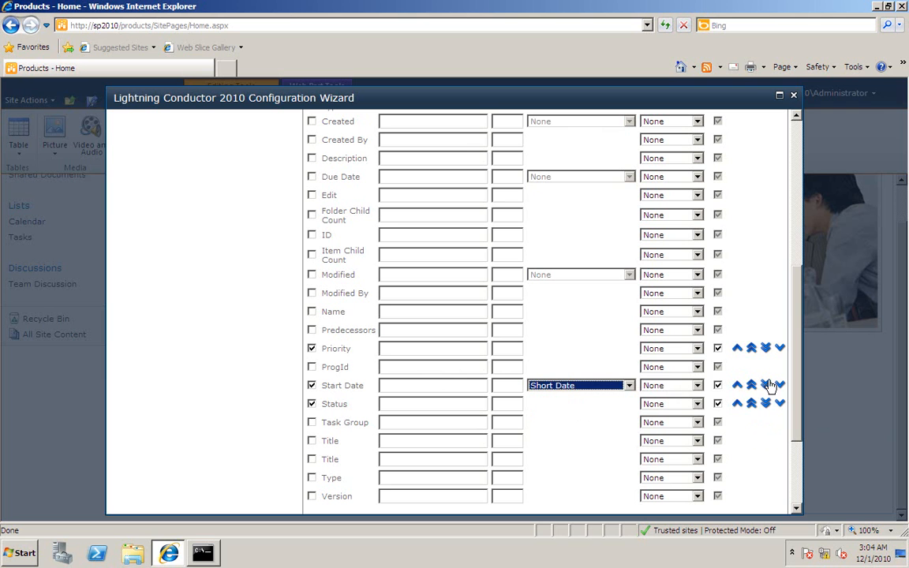
- Set the grid's paging to 5 items per page
left_click_drag(799, 309, 795, 161)
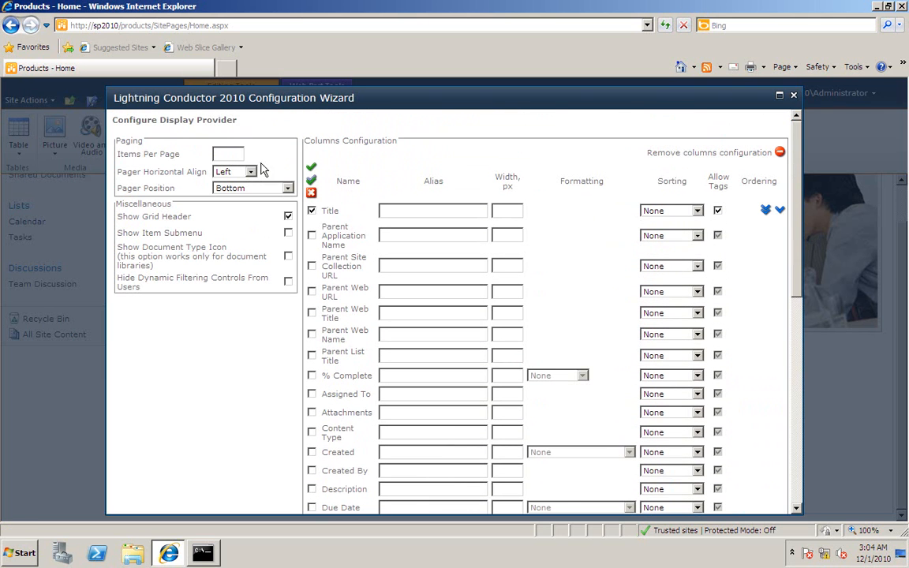
left_click(227, 154)
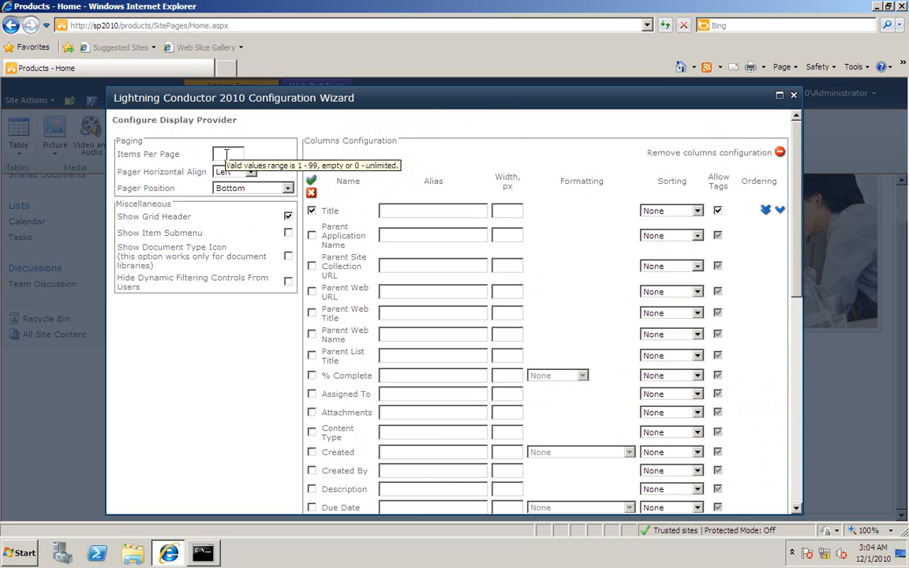
type("5")
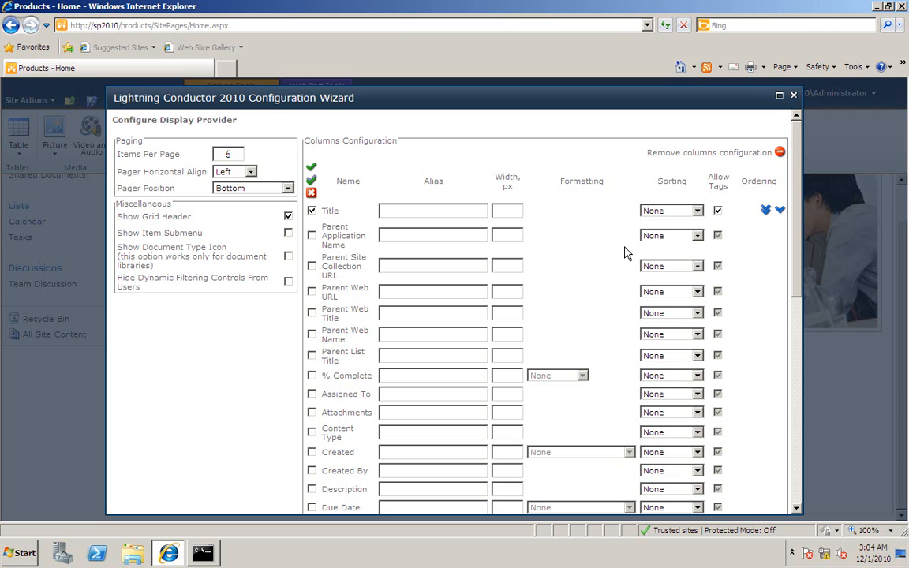
- Finish the configuration wizard and agree to save the page changes before continuing
scroll(784, 398, "down", 10)
left_click(758, 493)
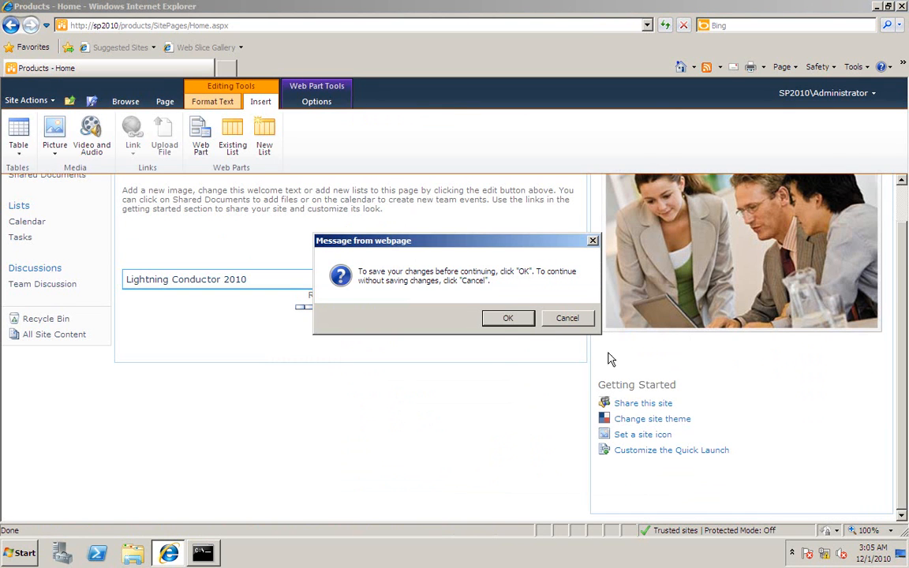
left_click(509, 319)
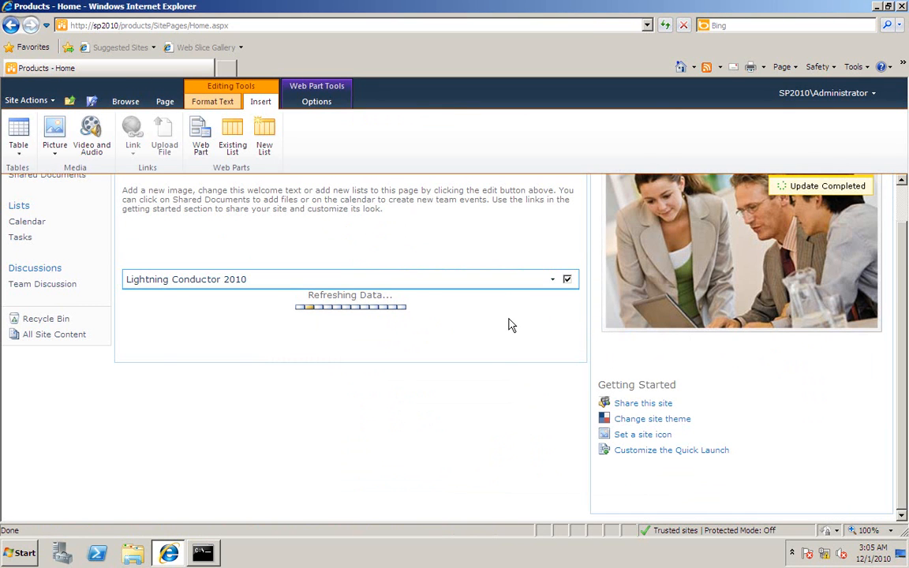